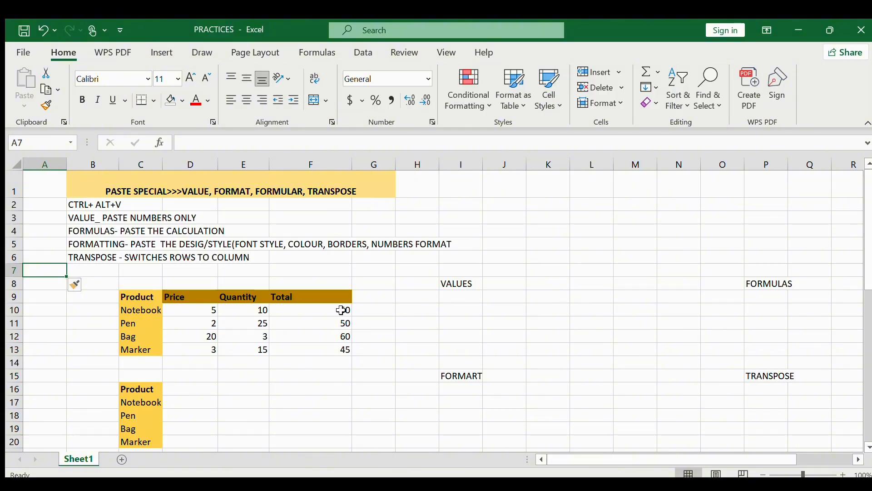
# Inspect the multiplication formulas behind the Total values in F10 to F13 of the product table
pyautogui.click(341, 310)
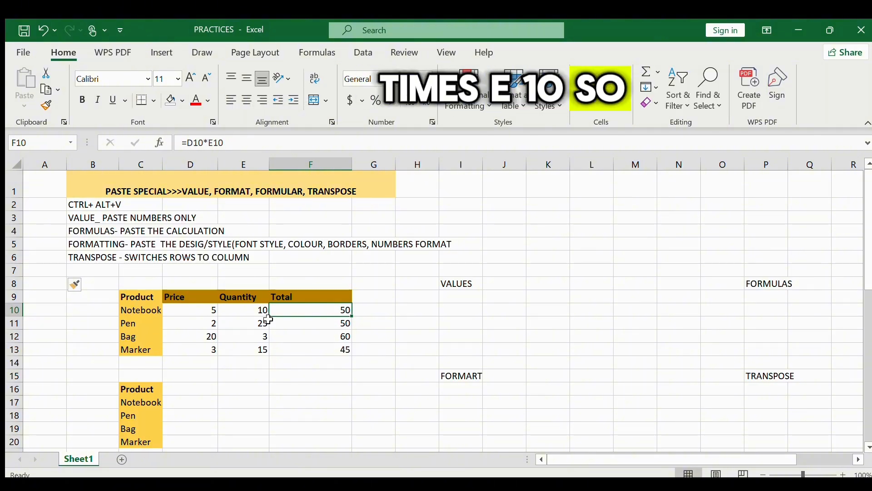
pyautogui.press('Down')
pyautogui.press('Down')
pyautogui.press('Down')
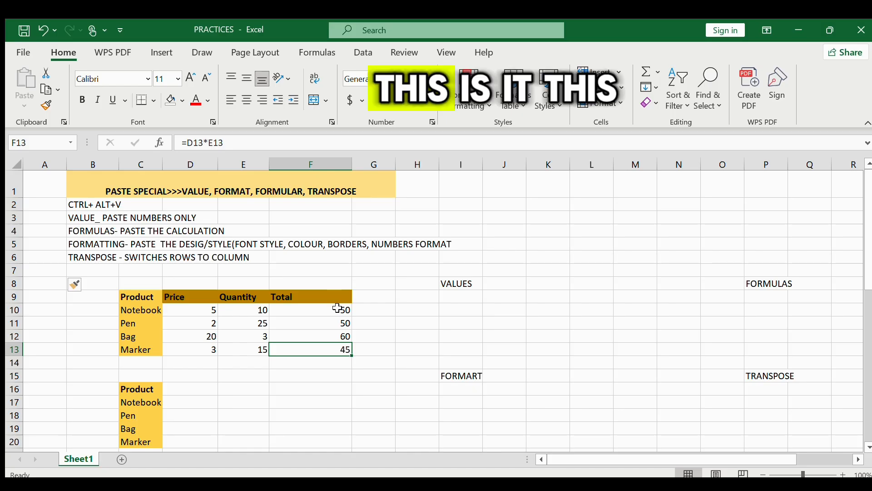
pyautogui.doubleClick(334, 309)
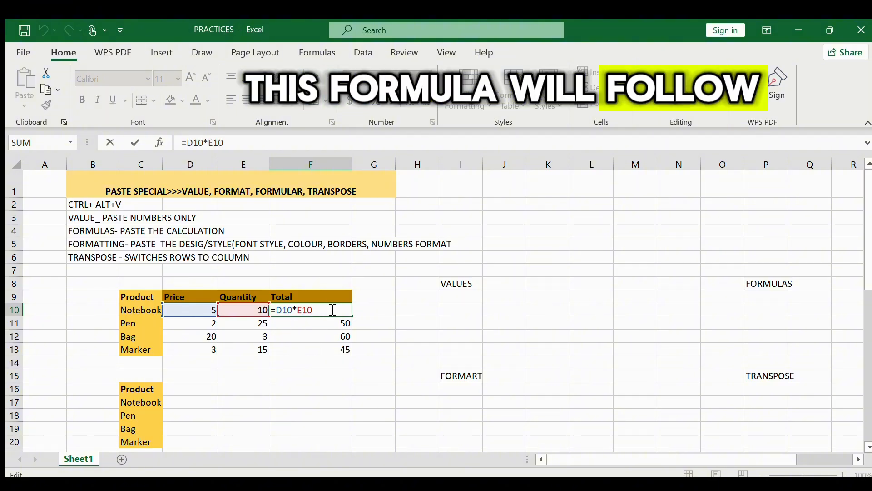
pyautogui.click(377, 356)
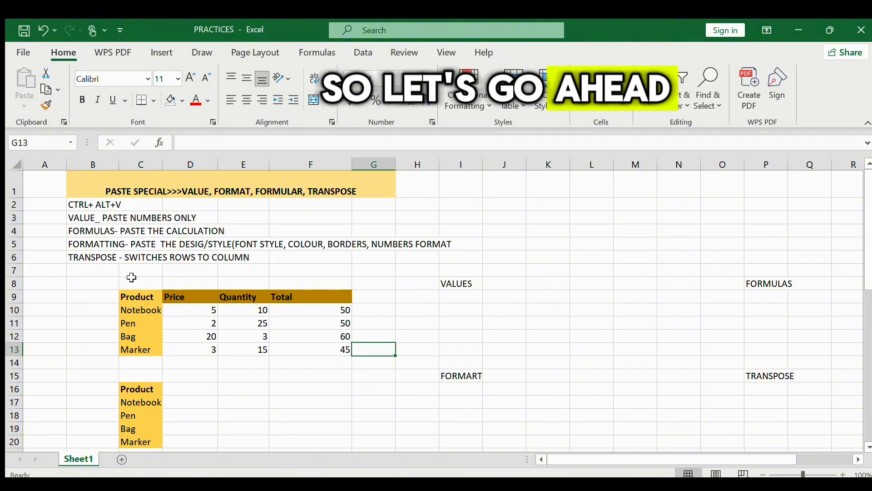
# Copy the product table C9:F13, paste it as values only at I9, and compare the Notebook totals in L10 and F10
pyautogui.click(124, 298)
pyautogui.moveTo(124, 298); pyautogui.dragTo(315, 350)
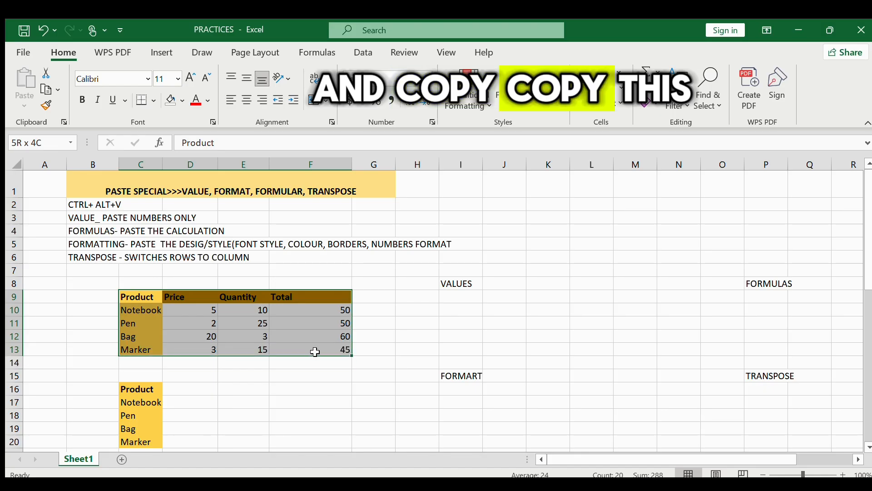
pyautogui.hotkey('ctrl', 'c')
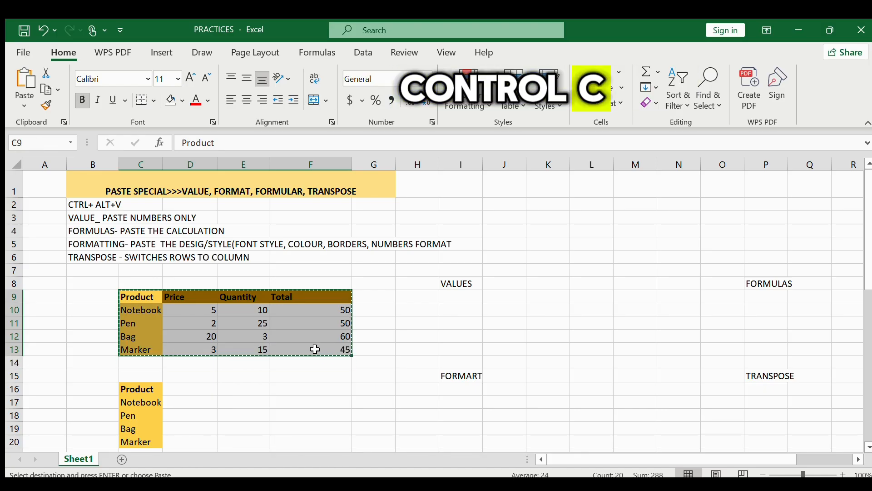
pyautogui.click(447, 298)
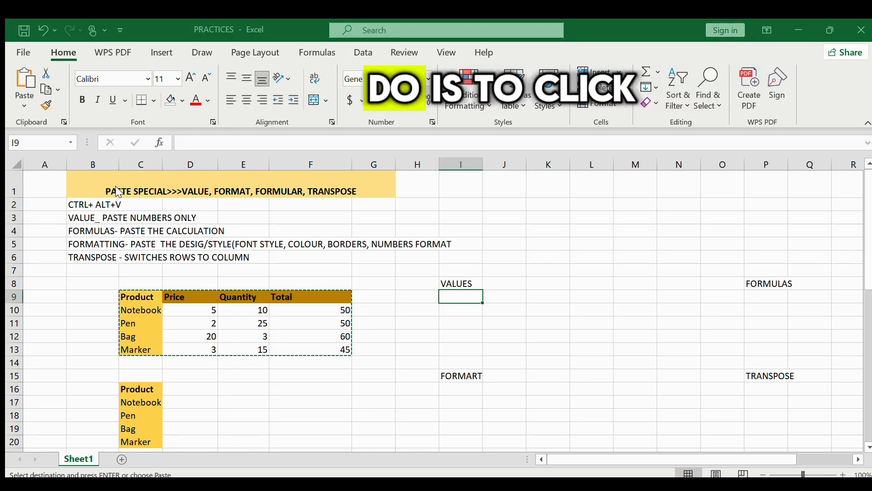
pyautogui.click(260, 341)
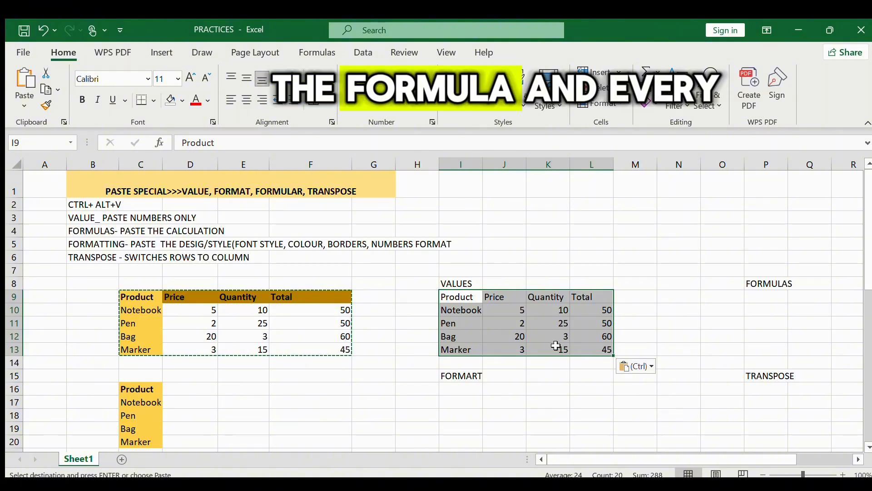
pyautogui.click(605, 312)
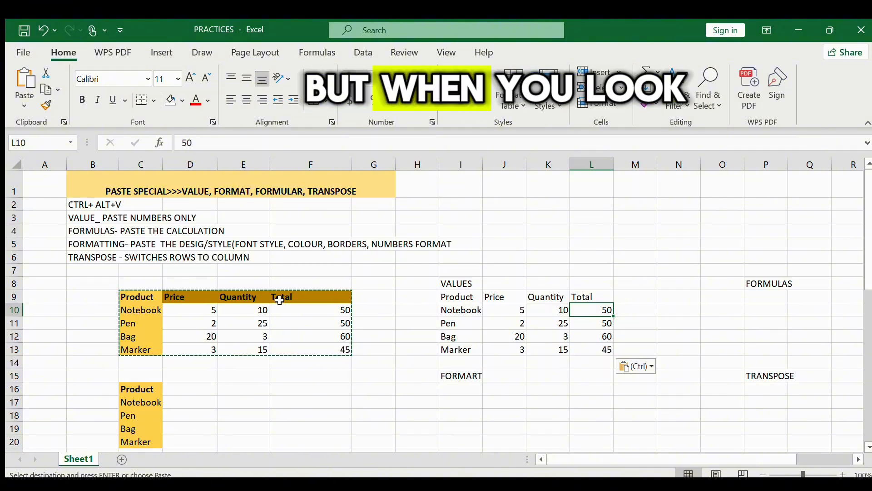
pyautogui.click(345, 311)
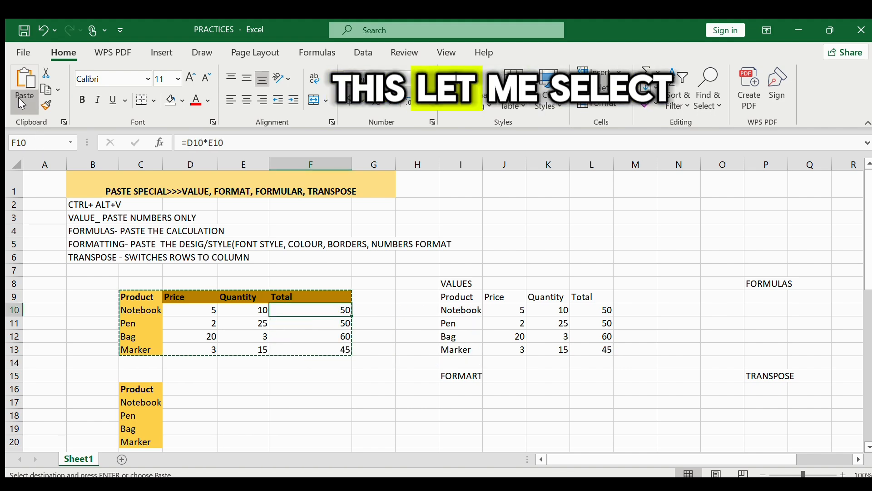
# Paste the copied product table as formulas at P9 under FORMULAS and check the Notebook total in S10
pyautogui.click(751, 299)
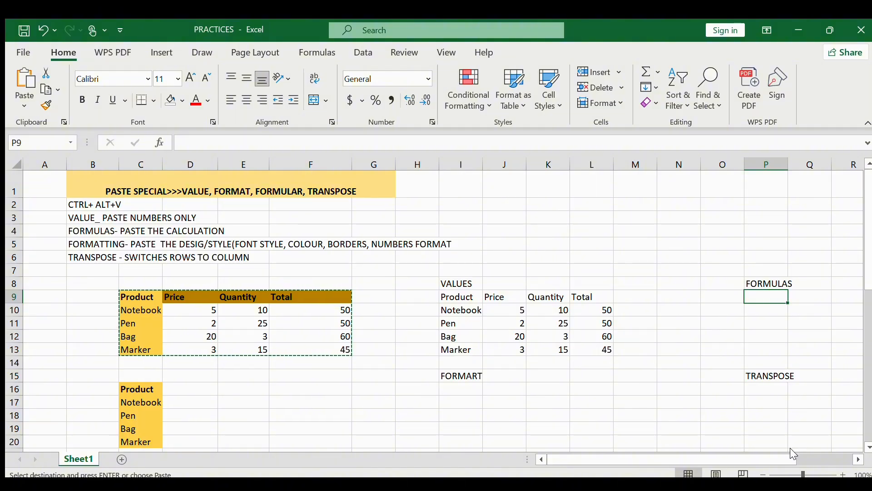
pyautogui.click(812, 451)
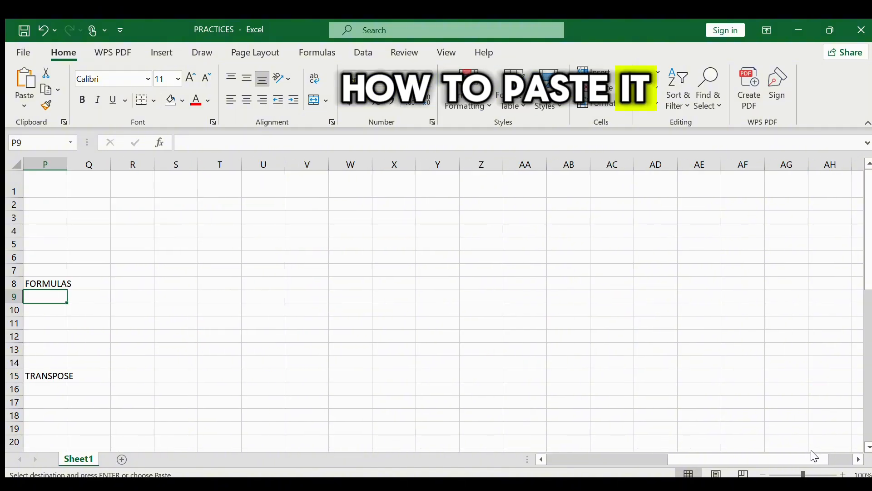
pyautogui.moveTo(782, 462); pyautogui.dragTo(661, 448)
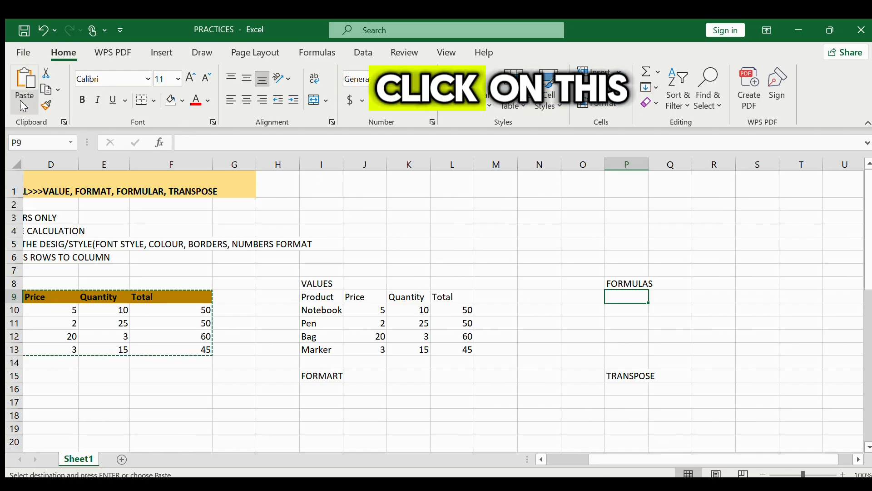
pyautogui.hotkey('ctrl', 'v')
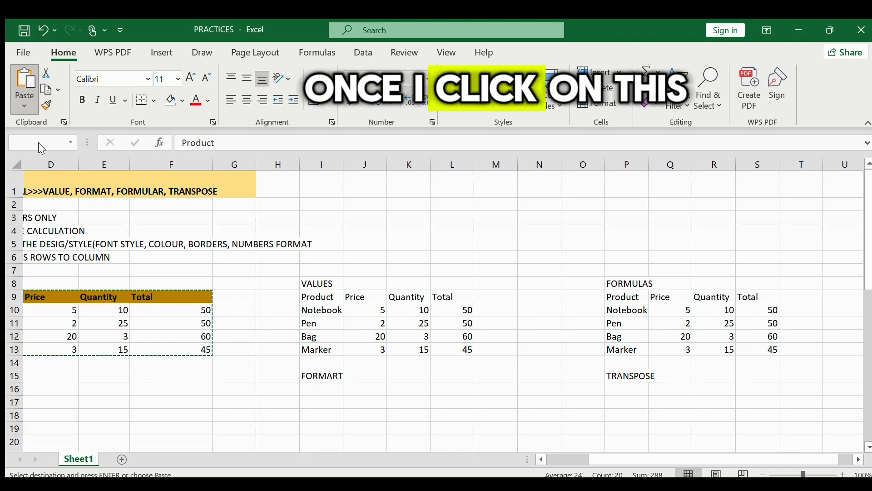
pyautogui.click(38, 142)
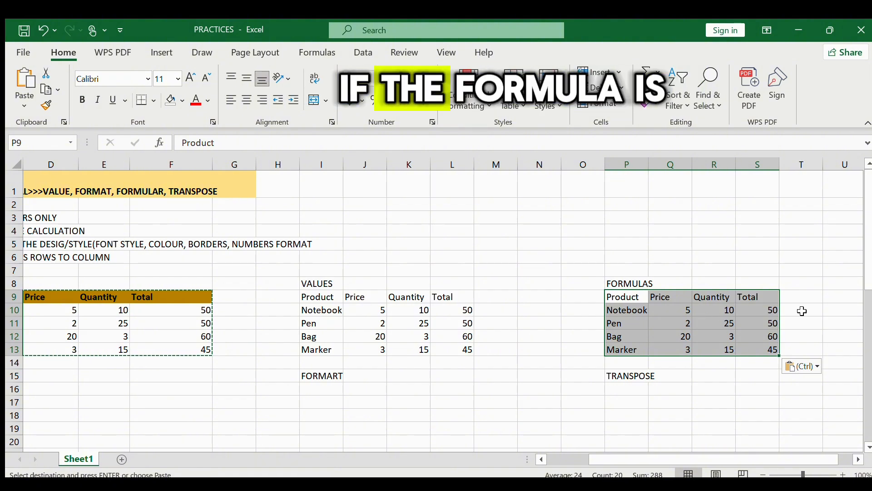
pyautogui.click(774, 310)
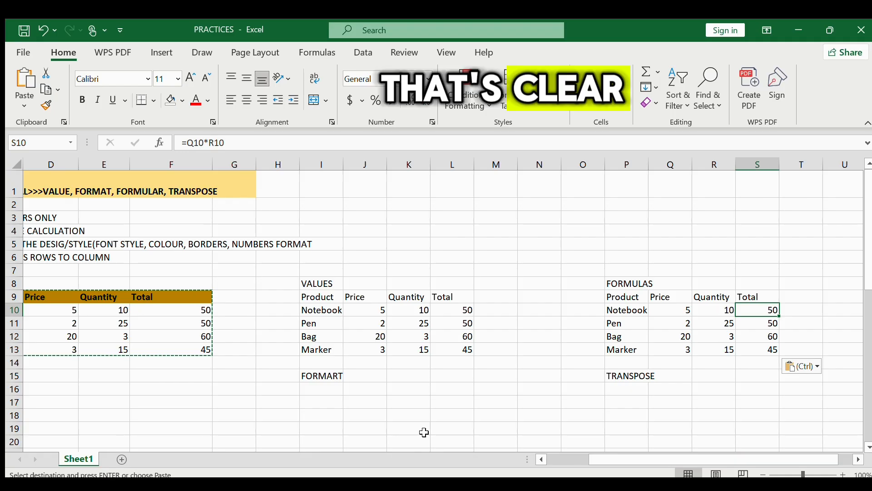
# Correct the misspelled FORMART heading in cell I15 to FORMAT
pyautogui.moveTo(607, 459); pyautogui.dragTo(576, 459)
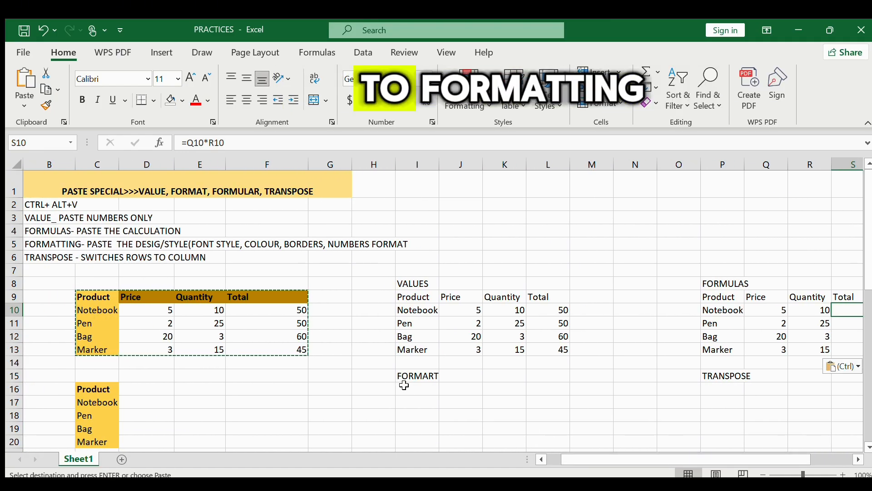
pyautogui.click(425, 376)
pyautogui.doubleClick(436, 378)
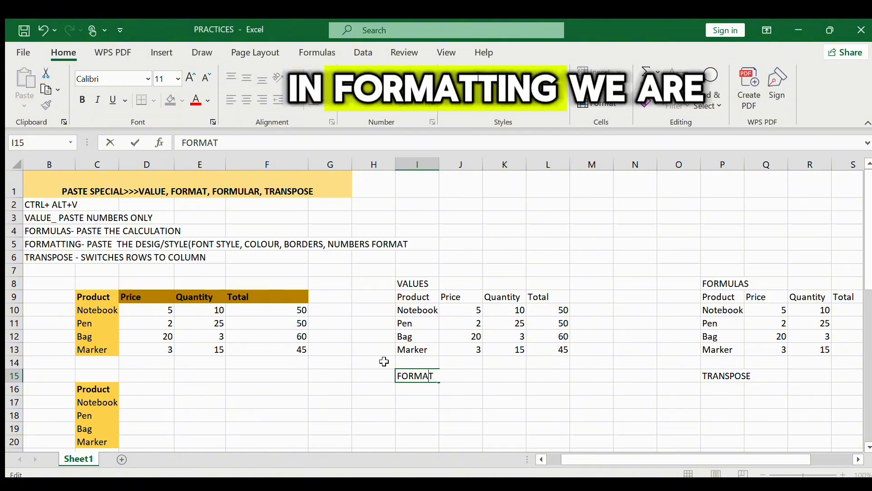
# Copy the product table C9:F13 and paste only its formatting at I16 under the FORMAT heading
pyautogui.moveTo(87, 297); pyautogui.dragTo(258, 351)
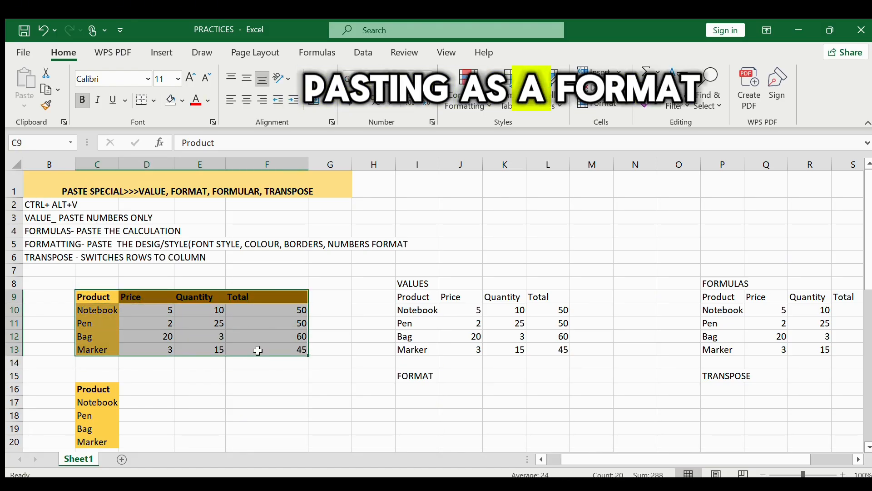
pyautogui.hotkey('ctrl', 'c')
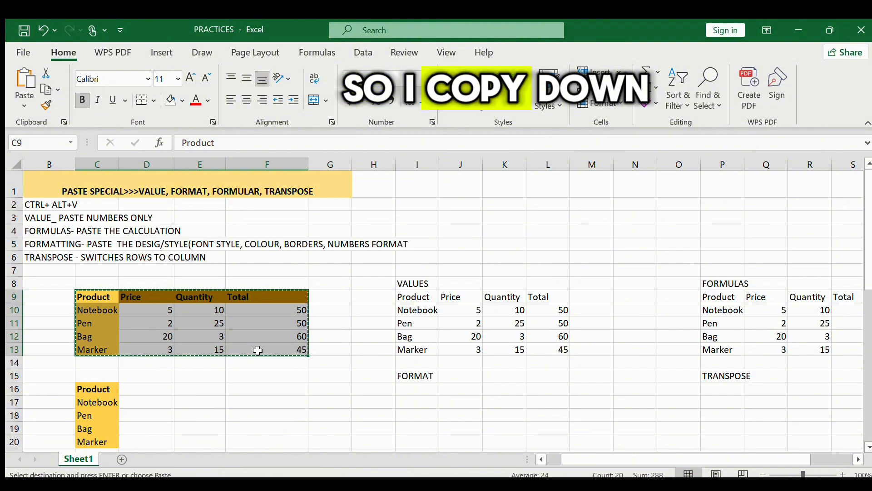
pyautogui.click(419, 387)
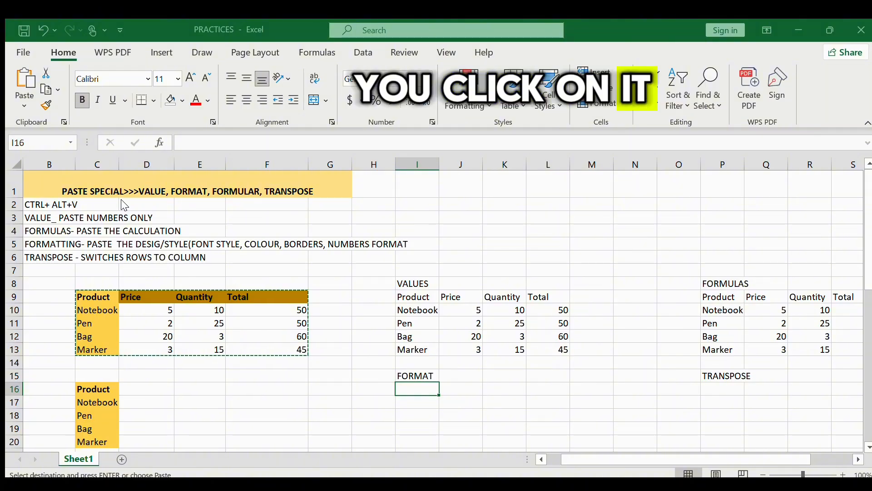
pyautogui.click(250, 337)
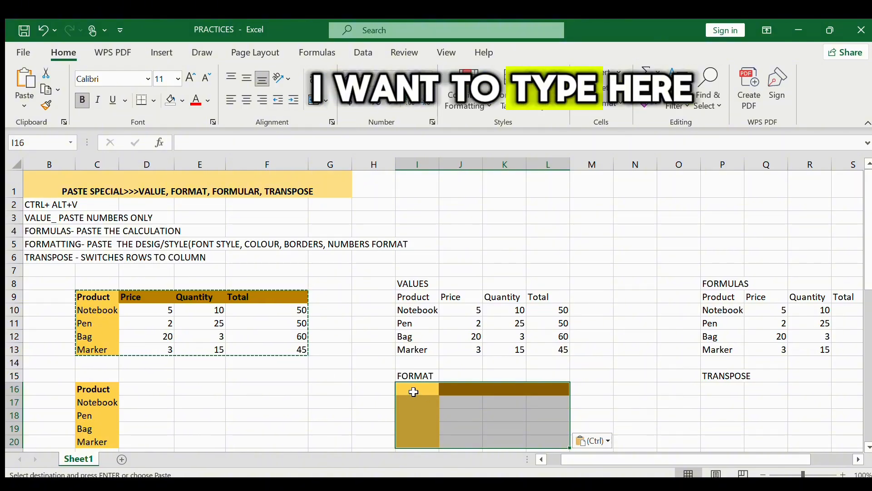
# Enter "trade" in cell I16 to try out the pasted formatting
pyautogui.click(413, 392)
pyautogui.write('tr')
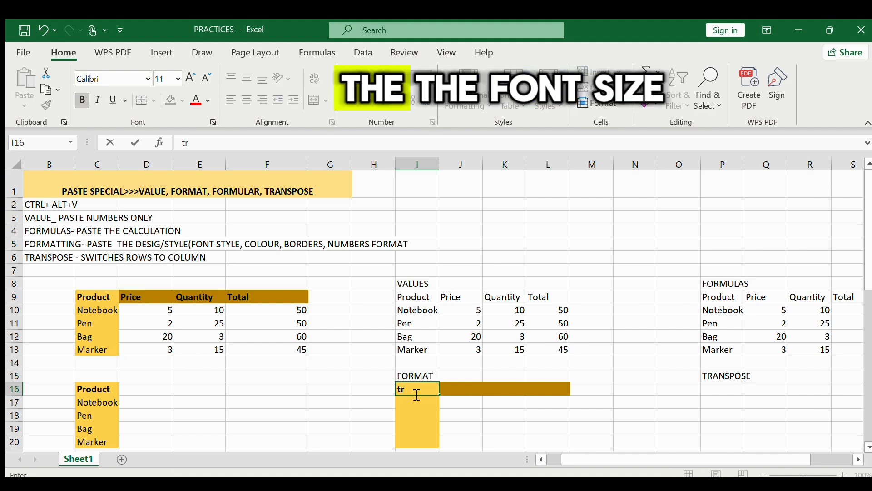
pyautogui.write('ade')
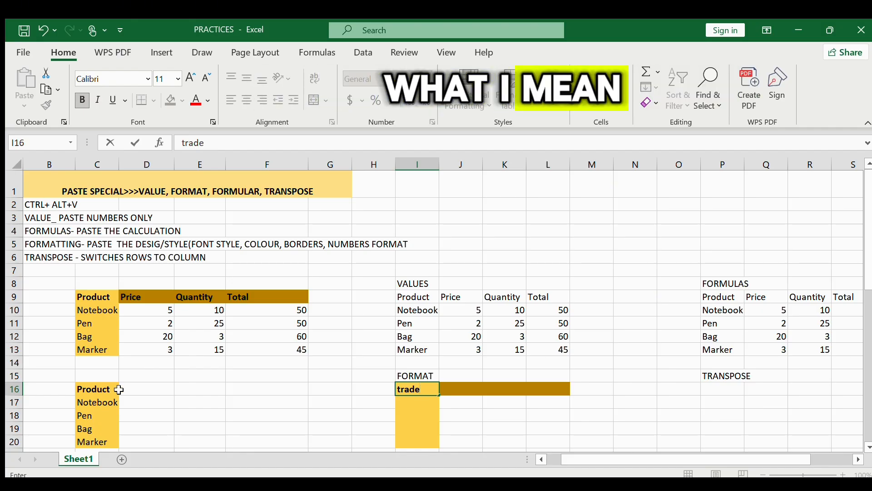
pyautogui.moveTo(119, 389); pyautogui.dragTo(119, 446)
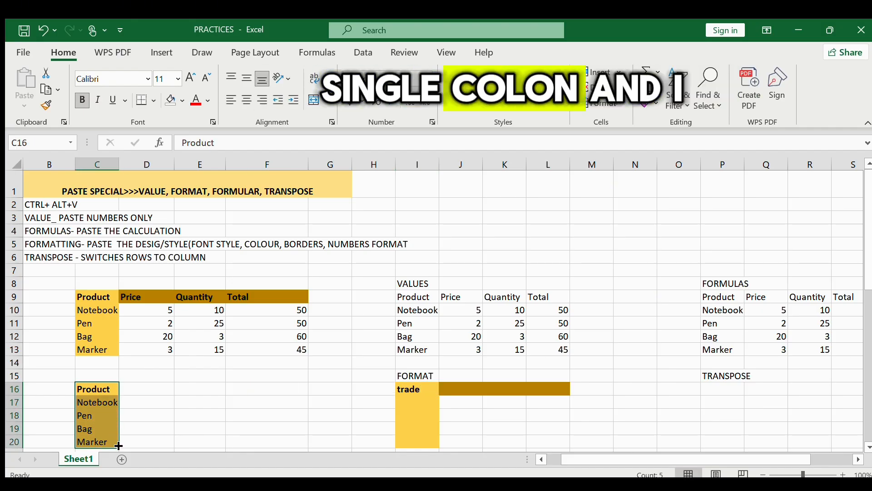
pyautogui.hotkey('ctrl', 'c')
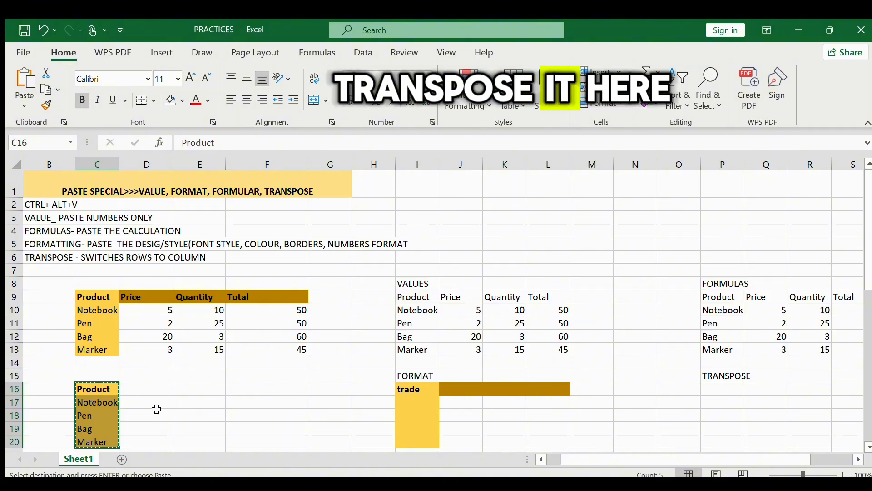
pyautogui.click(192, 413)
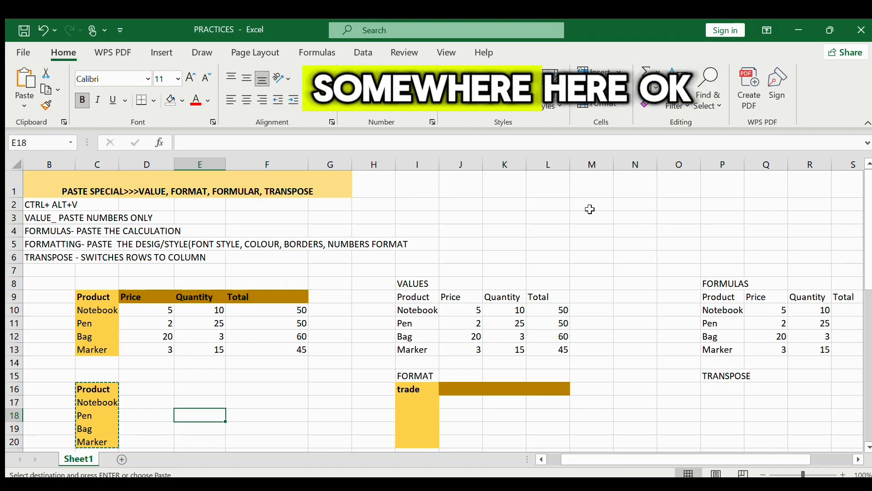
pyautogui.click(541, 221)
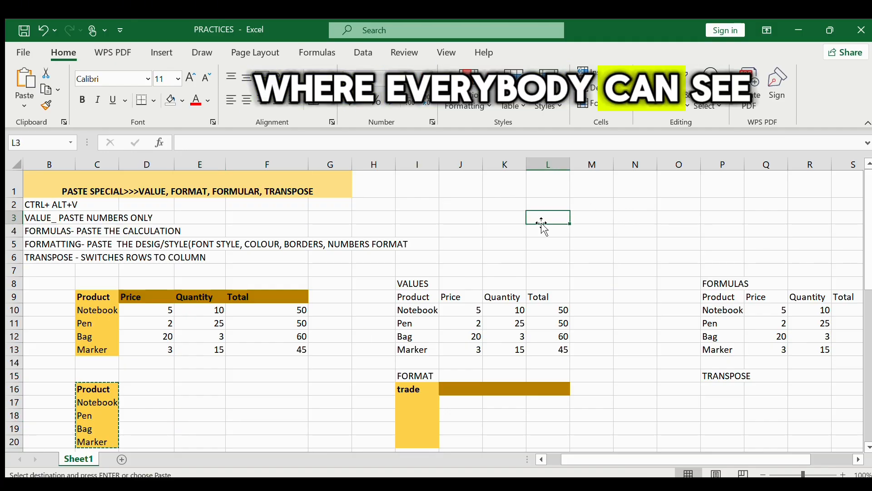
pyautogui.moveTo(543, 223); pyautogui.dragTo(36, 119)
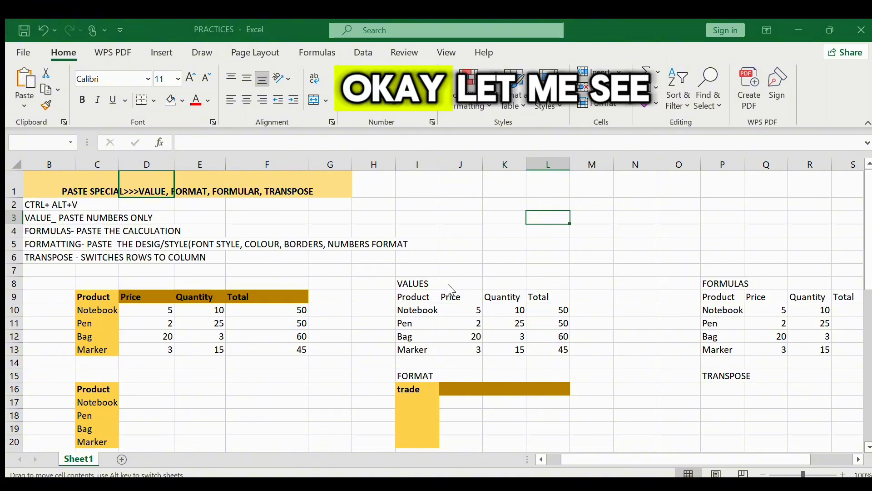
pyautogui.moveTo(510, 237); pyautogui.dragTo(525, 223)
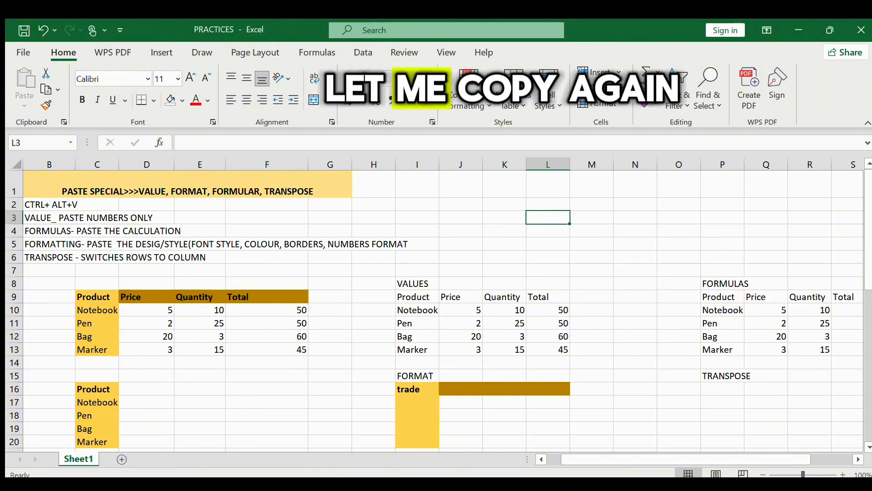
# Copy the single-column product list starting at C16 and paste it transposed as a row starting at L3
pyautogui.moveTo(112, 387); pyautogui.dragTo(112, 449)
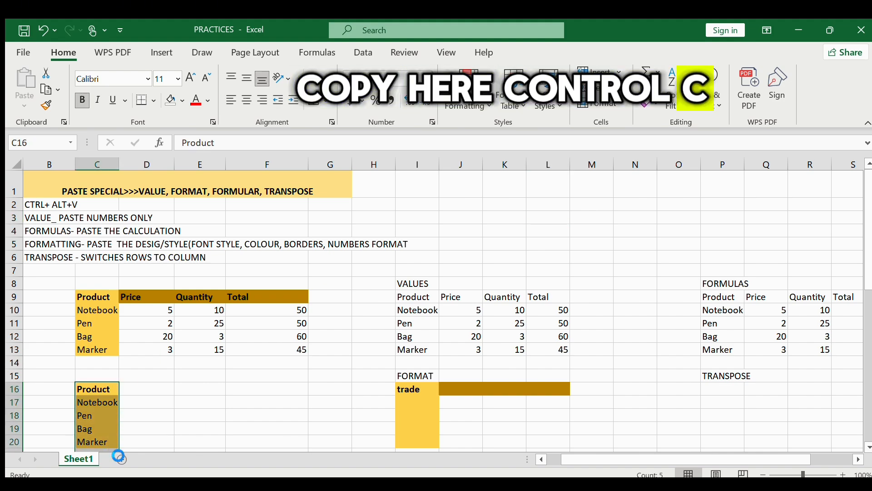
pyautogui.hotkey('ctrl', 'c')
pyautogui.click(556, 218)
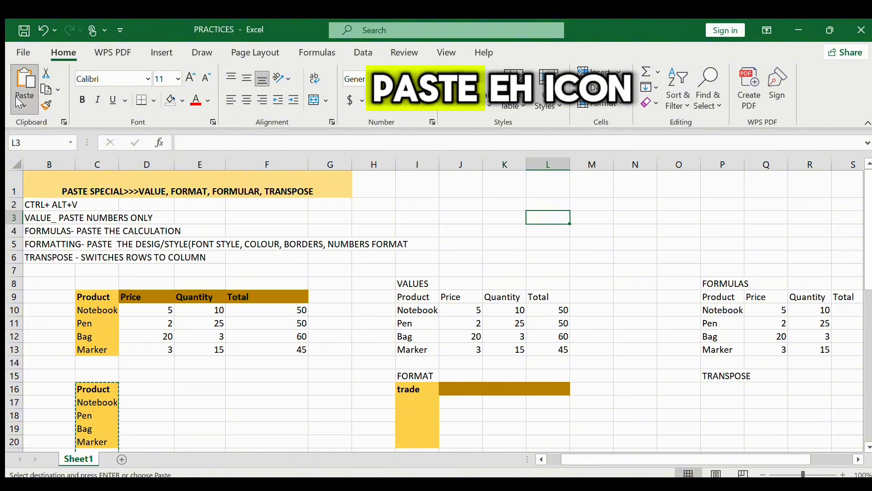
pyautogui.click(58, 161)
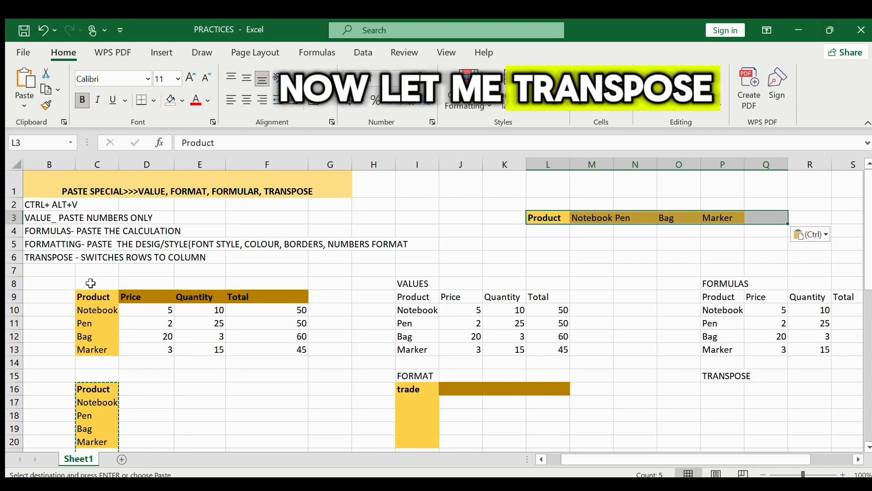
# Copy the full product table C9:F13 and paste it transposed at O16 below the TRANSPOSE heading
pyautogui.moveTo(80, 291); pyautogui.dragTo(292, 344)
pyautogui.hotkey('ctrl', 'c')
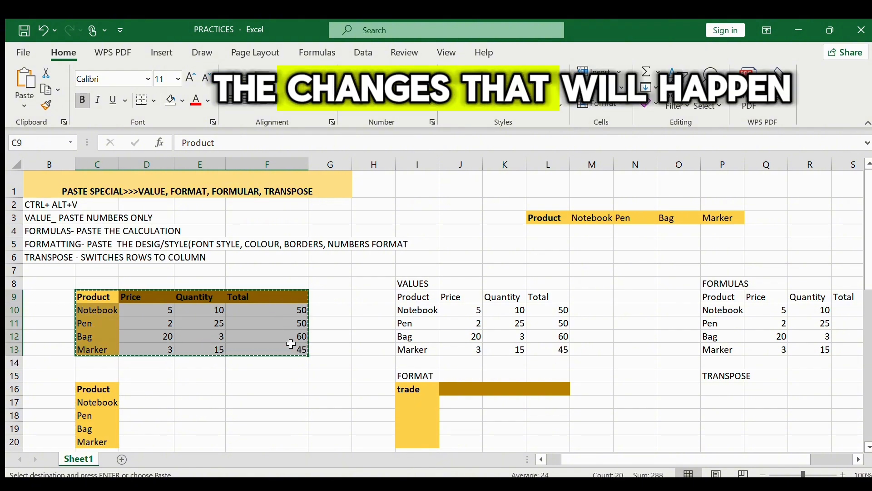
pyautogui.click(686, 393)
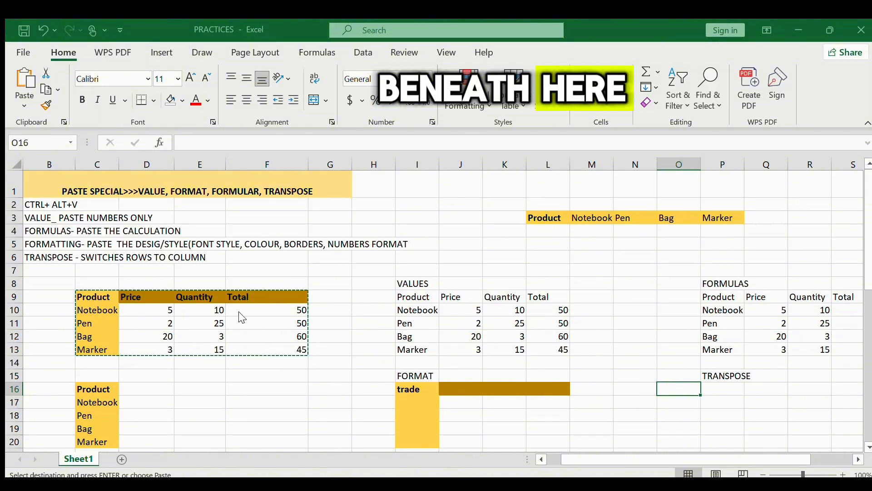
pyautogui.click(260, 336)
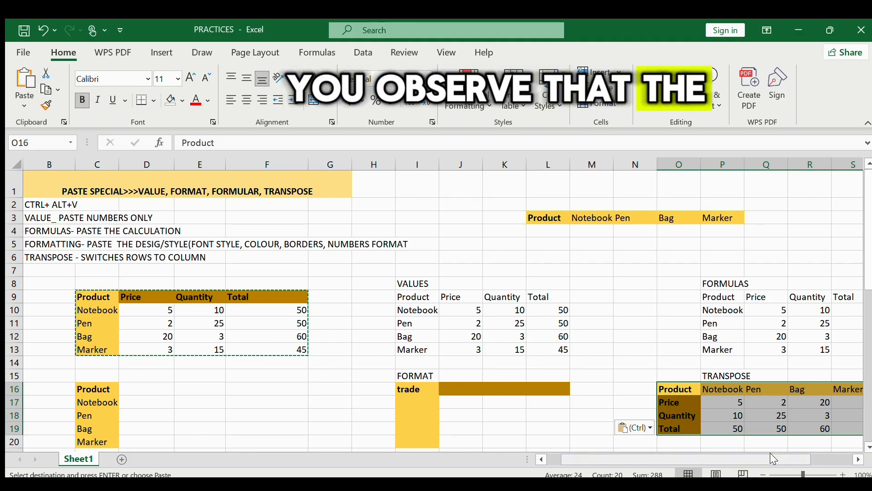
pyautogui.moveTo(770, 453); pyautogui.dragTo(792, 453)
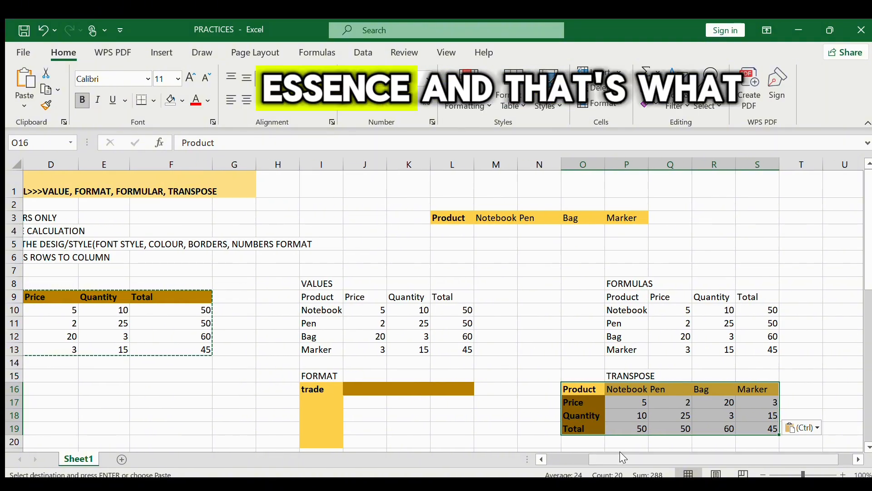
pyautogui.moveTo(620, 460); pyautogui.dragTo(591, 461)
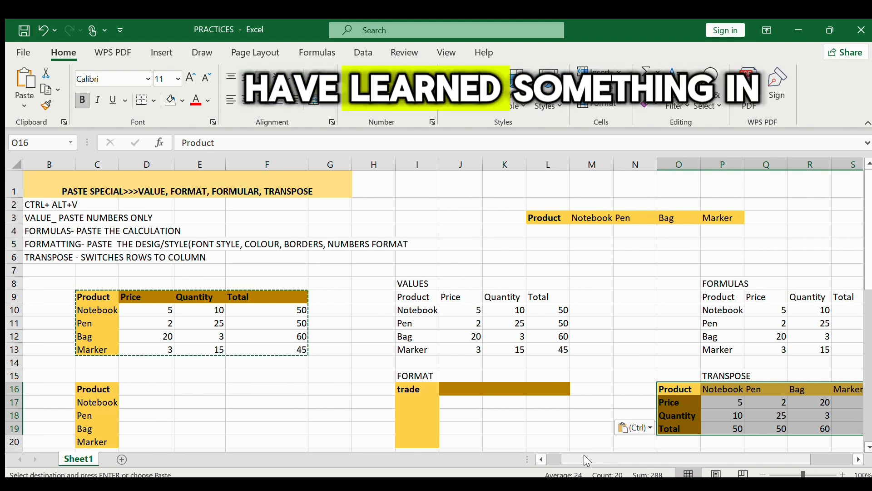
pyautogui.moveTo(583, 455); pyautogui.dragTo(555, 455)
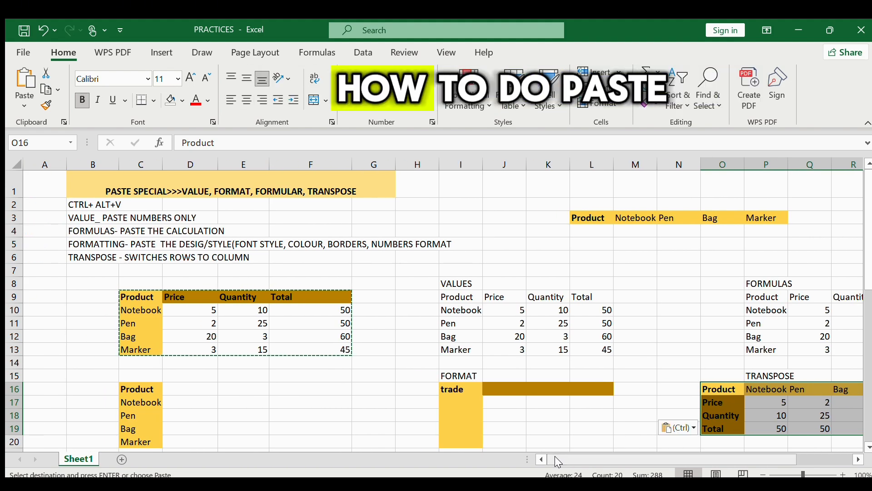